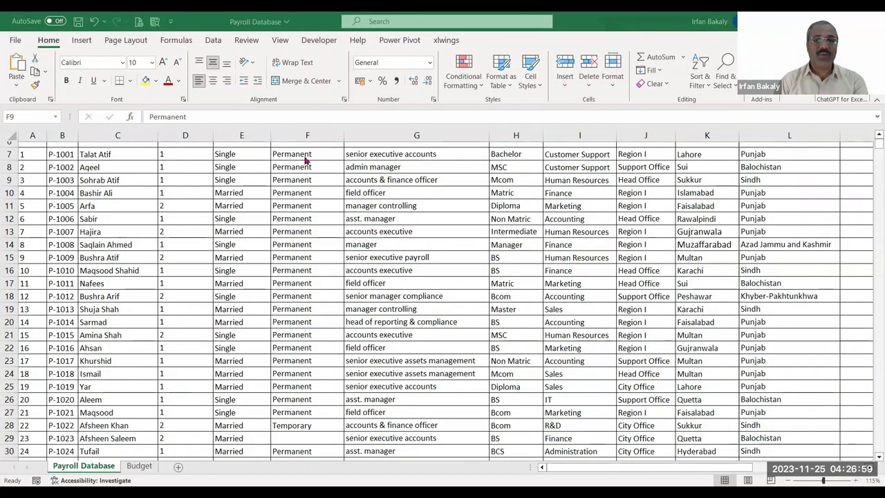
Undo the Employment Type fill-down so only F7 keeps Permanent, then select column G and G7.
scroll(389, 269, up, 1)
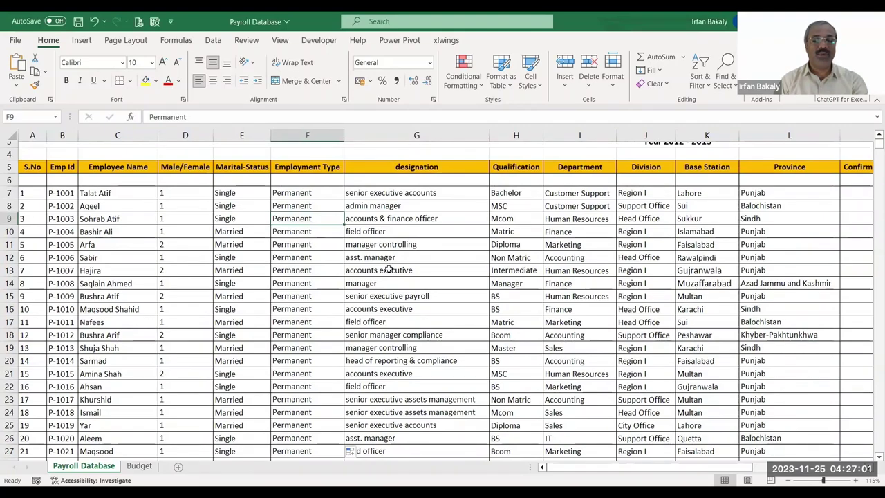
key(ctrl+z)
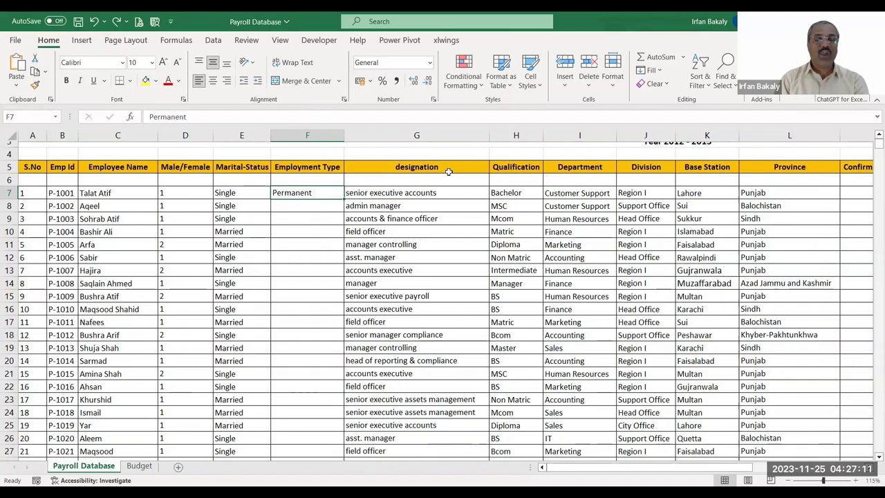
click(448, 138)
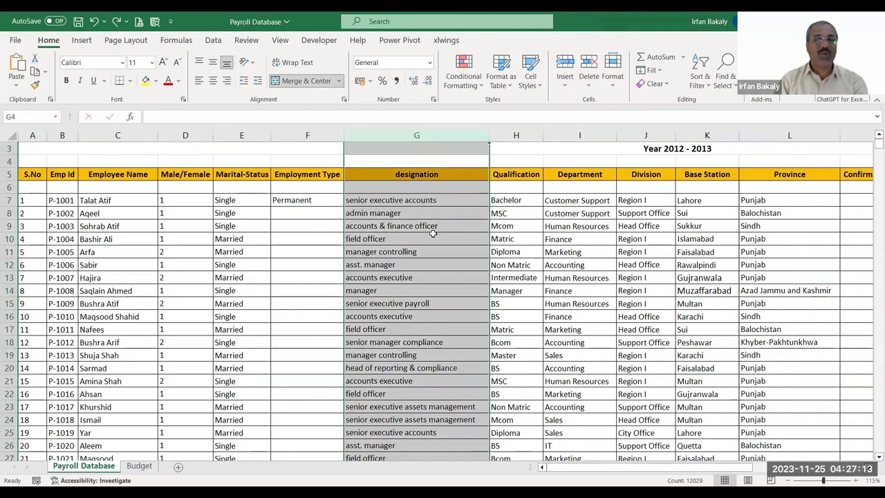
click(419, 200)
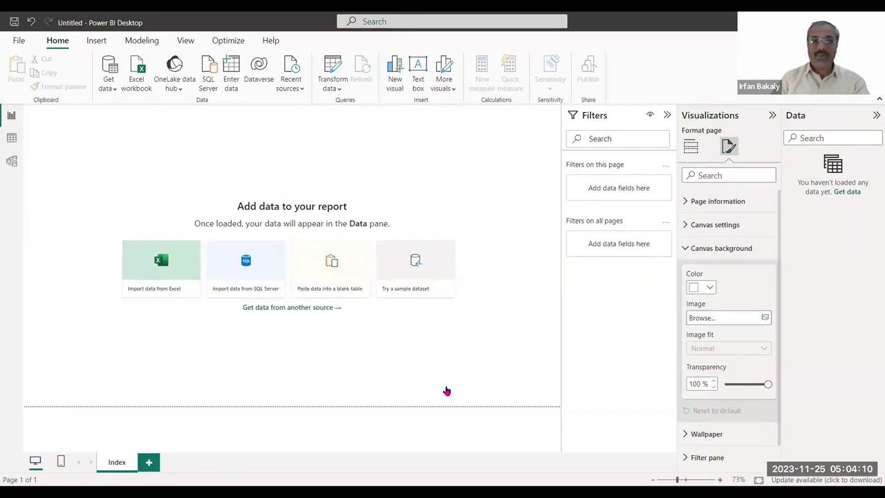
Switch to the published Learning & Development Dashboard and advance it to page 2.
key(alt+Tab)
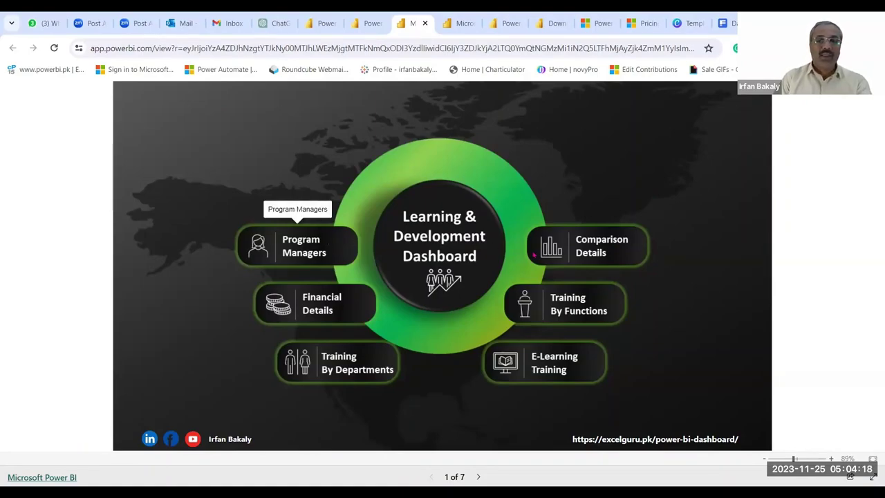
click(724, 251)
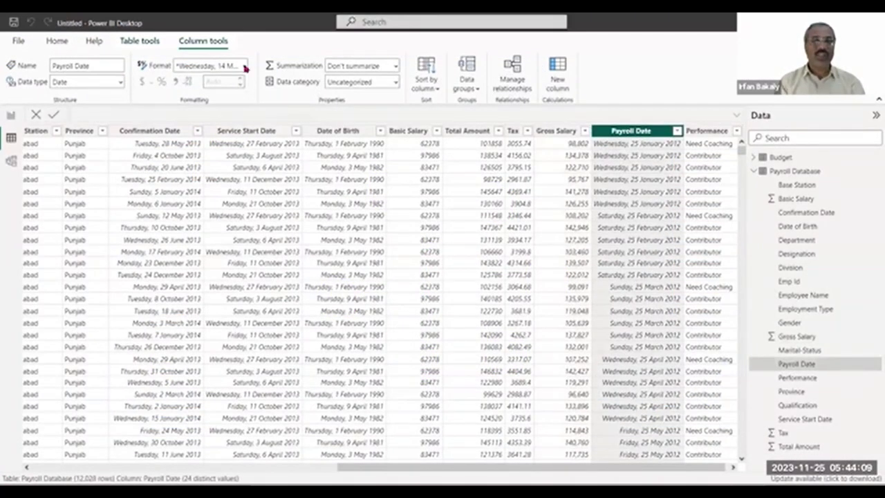
Format the Payroll Date column as dd/mm/yyyy (14/03/2001) short dates.
click(244, 66)
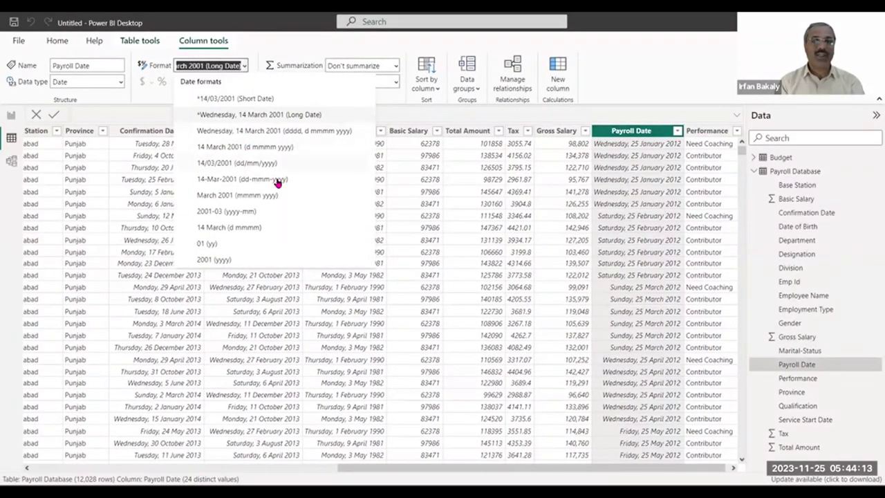
click(584, 168)
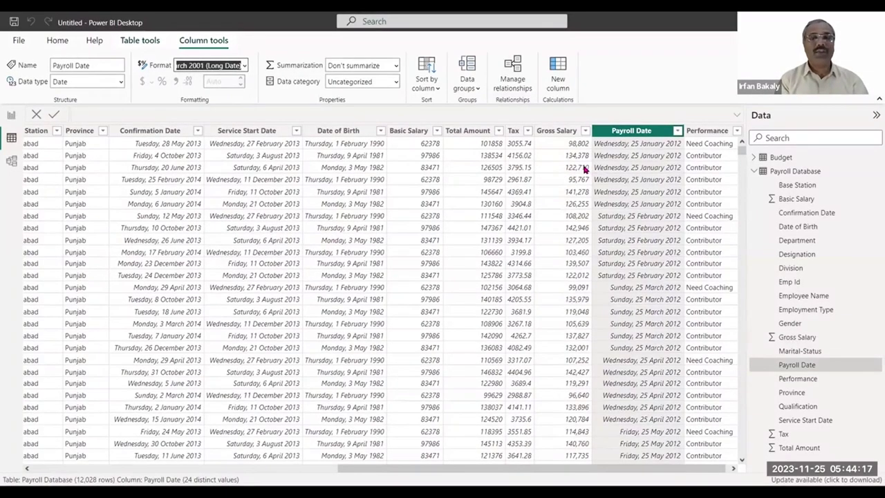
key(Down)
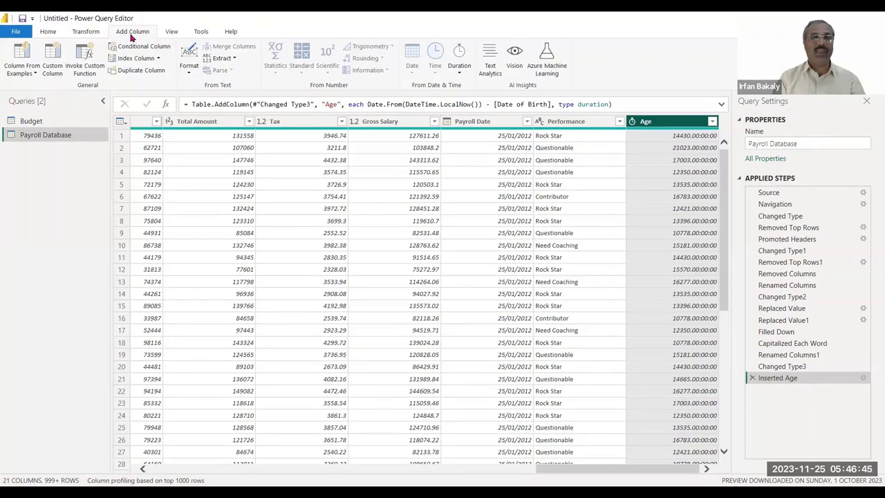
Convert the Age duration column to Total Years under Transform > Duration.
click(87, 34)
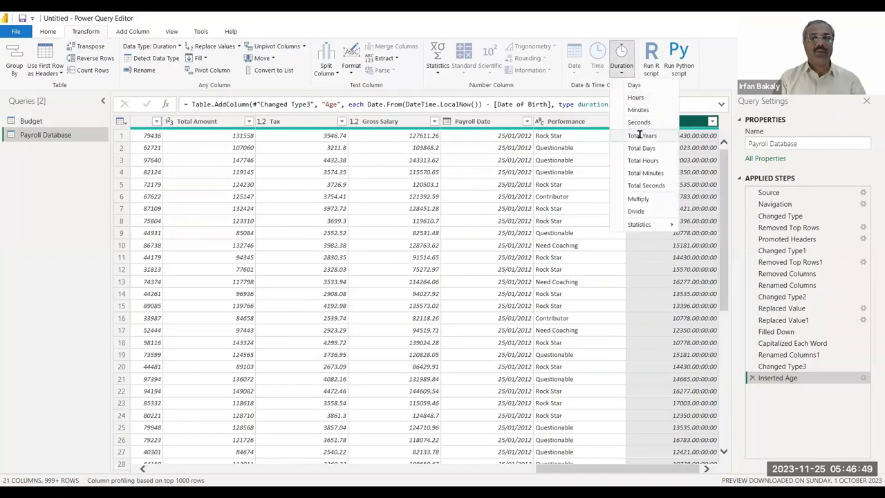
click(641, 135)
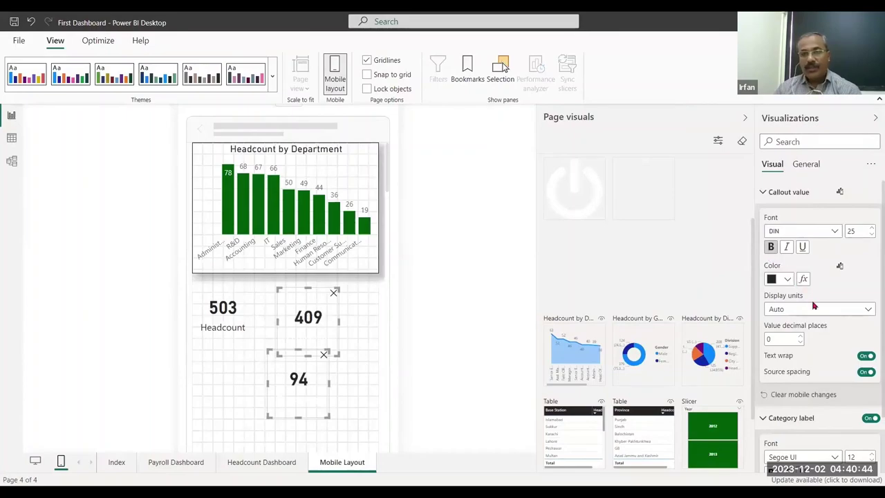
Set the card category label colour to black.
scroll(797, 284, down, 1)
click(786, 438)
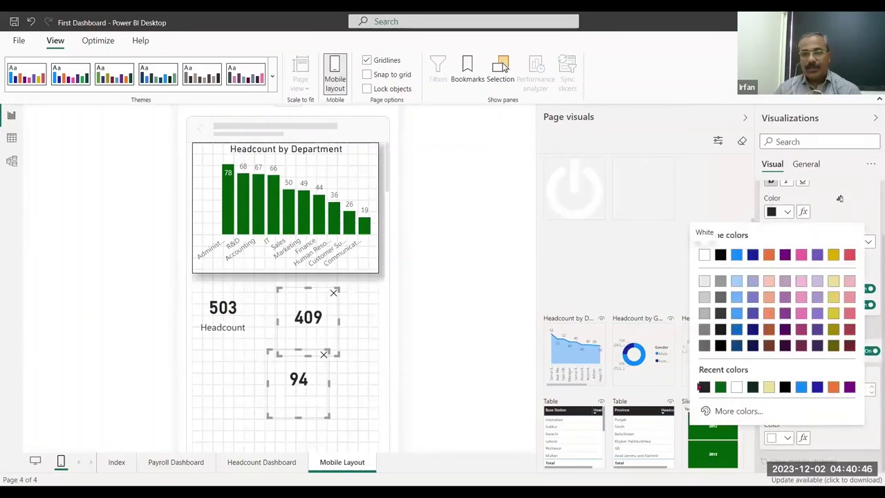
click(704, 388)
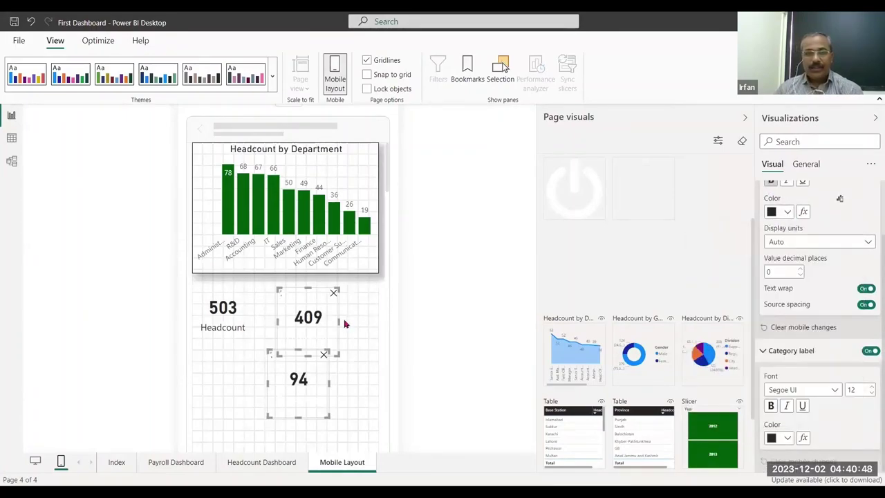
Resize the 409 Permanent and 94 Temporary cards and line them up beside 503.
click(357, 326)
click(336, 344)
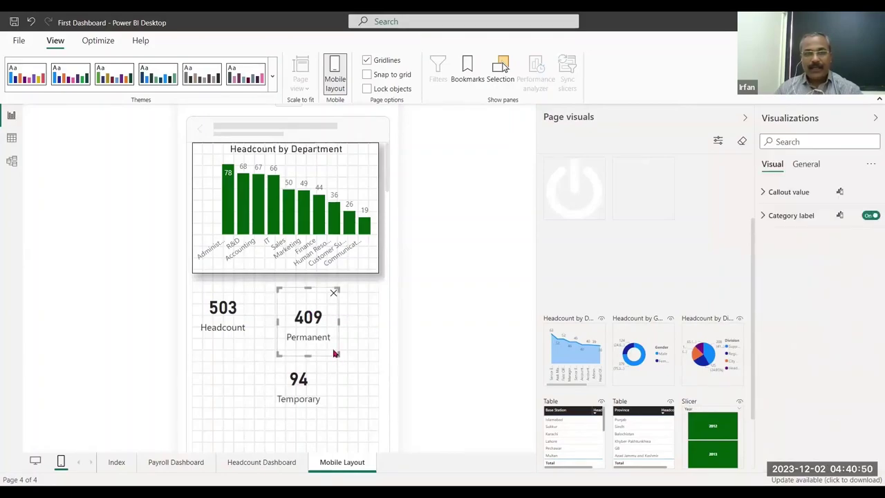
drag(335, 352, 303, 320)
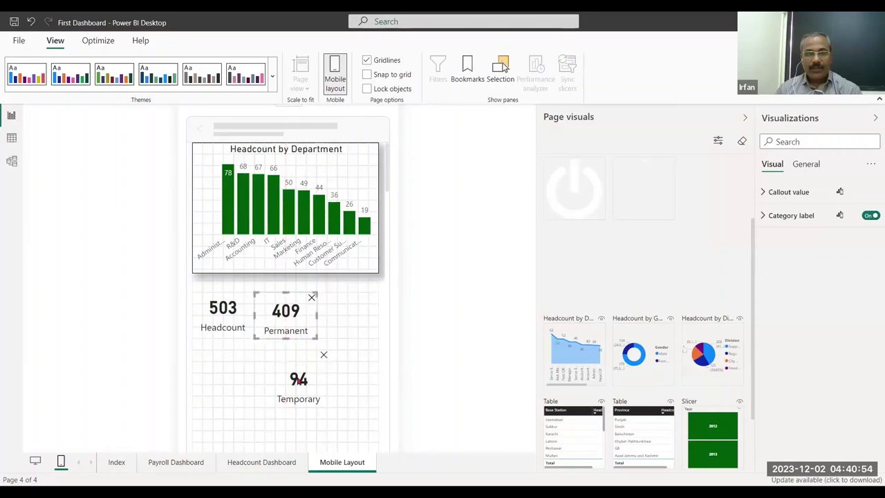
click(316, 422)
drag(326, 417, 322, 403)
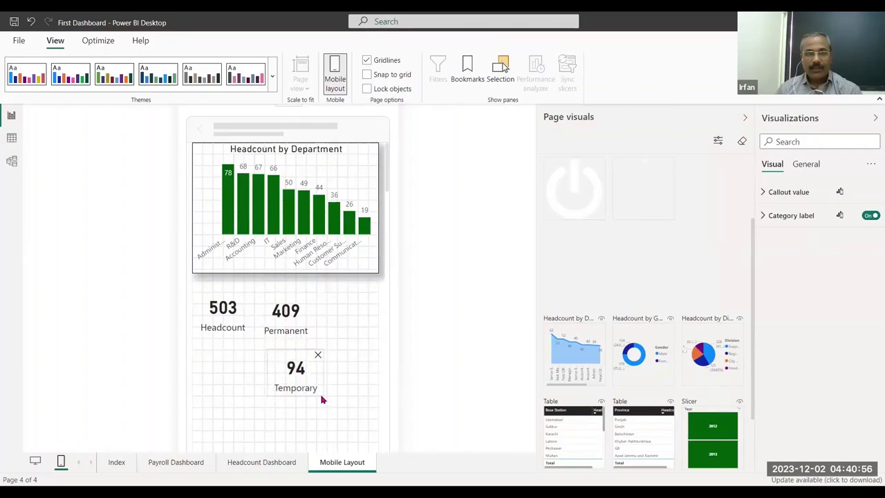
drag(296, 374, 347, 331)
click(323, 385)
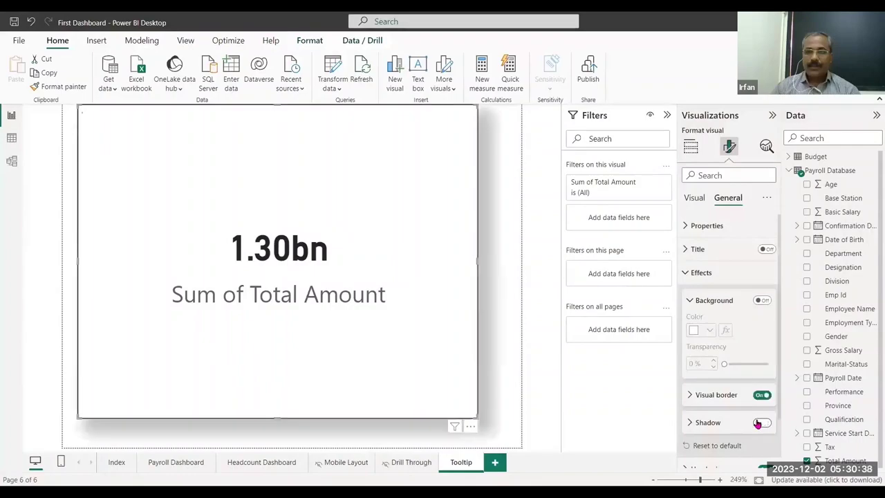
Shrink the 1.30bn Sum of Total Amount card to a small box.
mouse_move(476, 418)
mouse_down()
mouse_move(381, 168)
mouse_move(367, 199)
mouse_up()
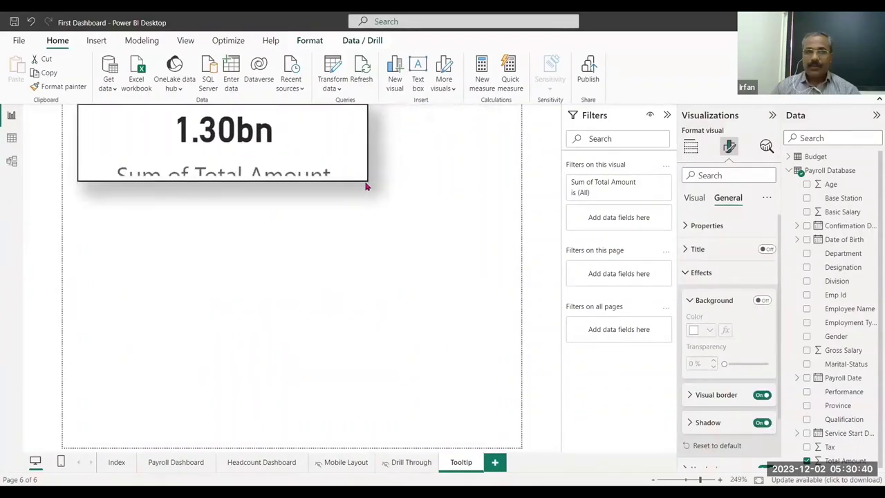
click(695, 201)
click(691, 145)
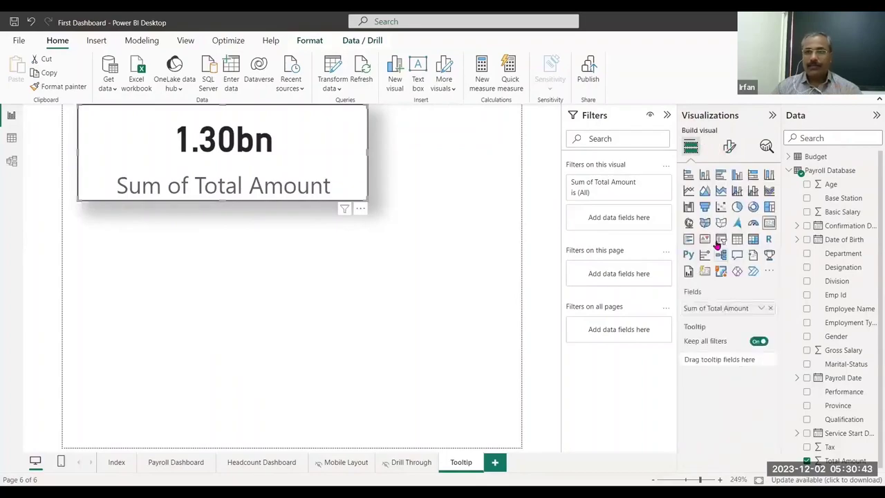
Rename the card's field to Take Home, shift it right, and expand its callout value settings.
double_click(712, 308)
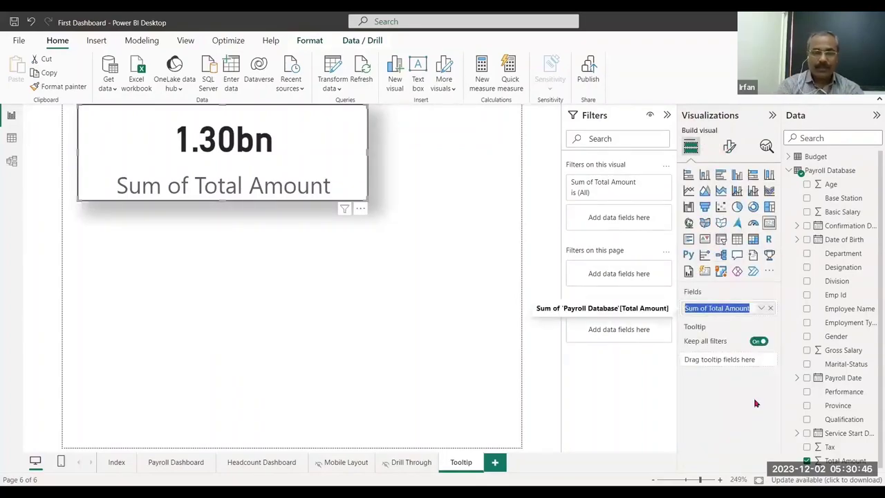
text(TAH)
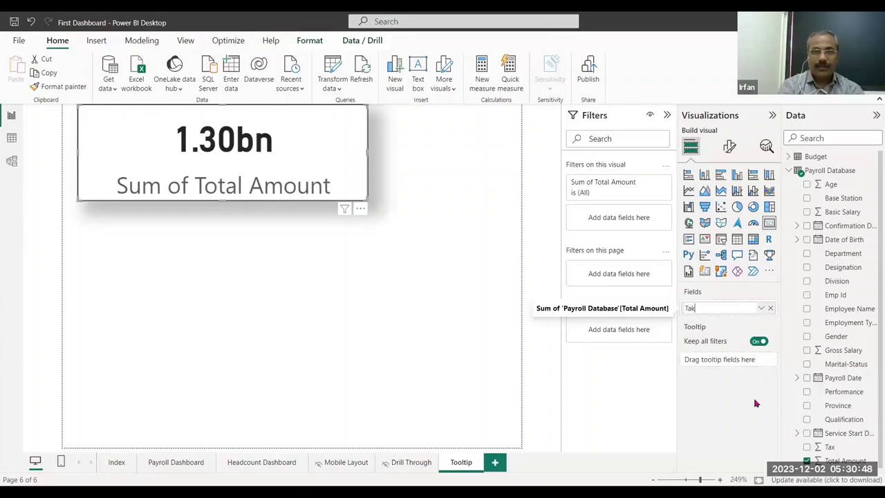
text( Home)
key(Return)
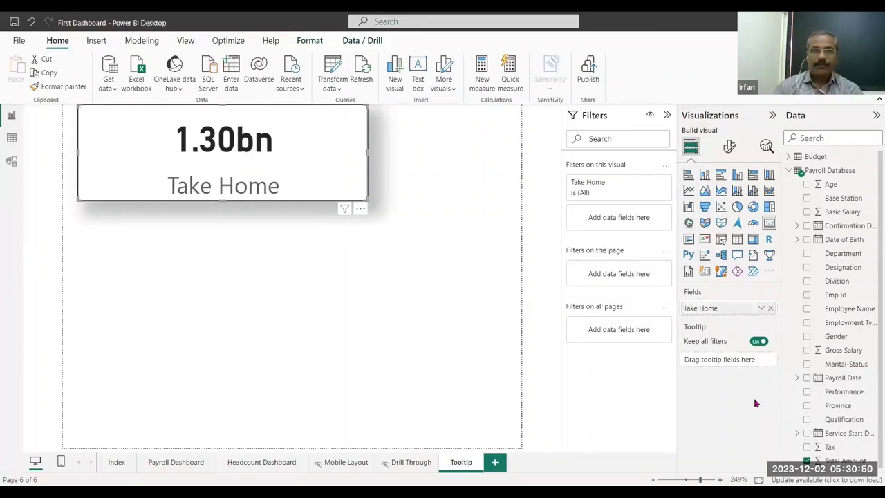
drag(326, 161, 406, 167)
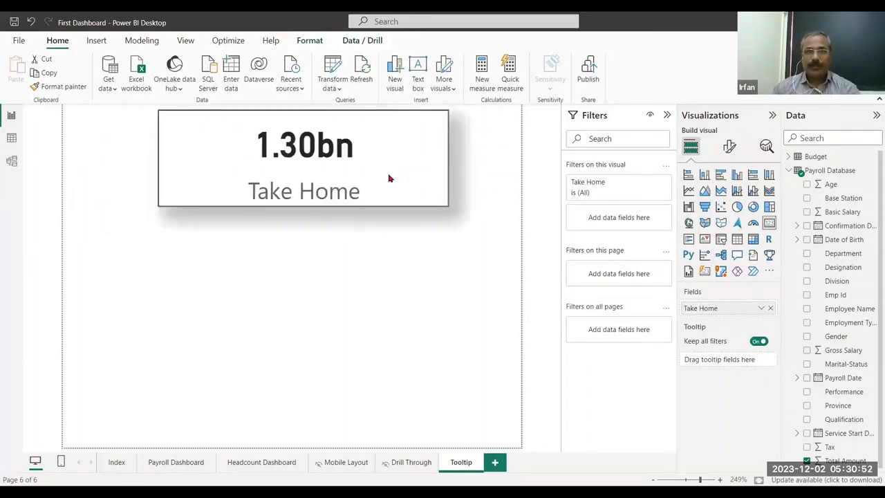
click(730, 148)
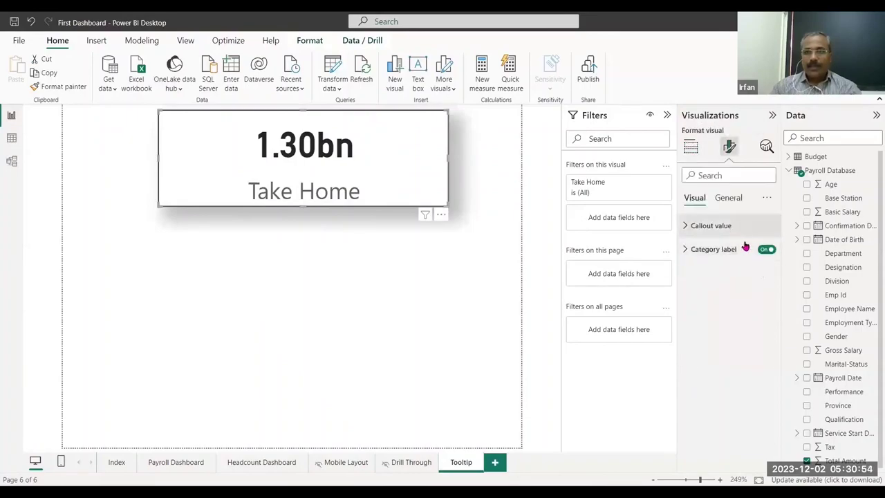
click(740, 234)
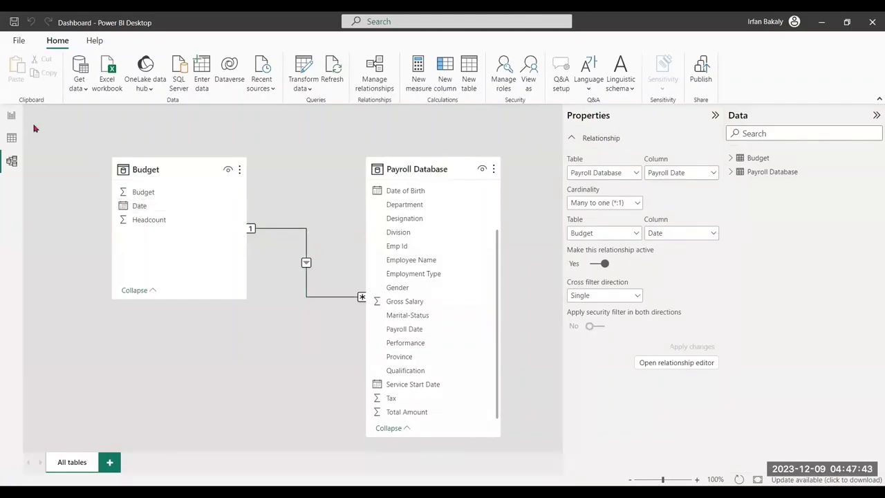
Leave Model view for Report view to see the Page 1 gross salary and budget table.
click(12, 116)
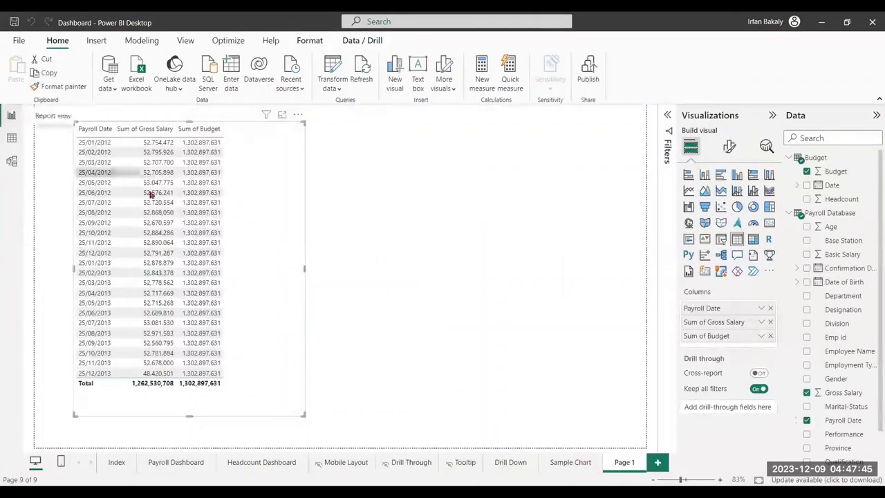